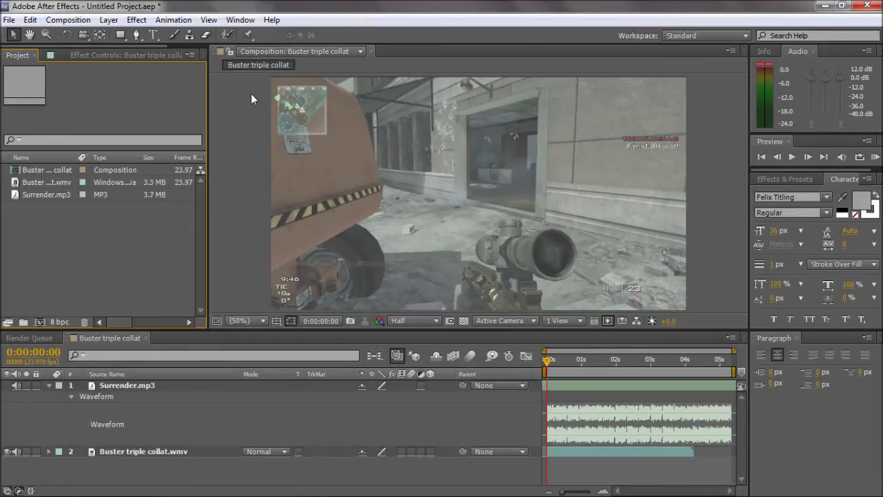
Collapse the Surrender.mp3 waveform rows in the timeline and deselect all layers
left_click(247, 196)
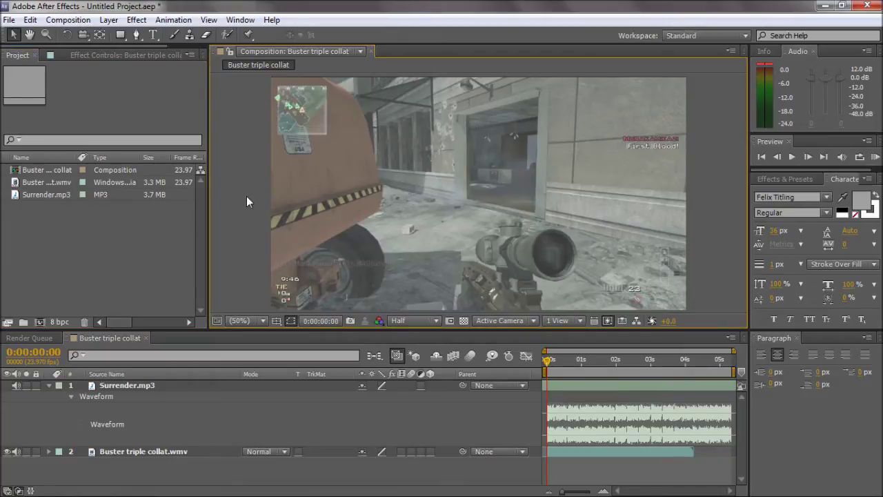
left_click(49, 386)
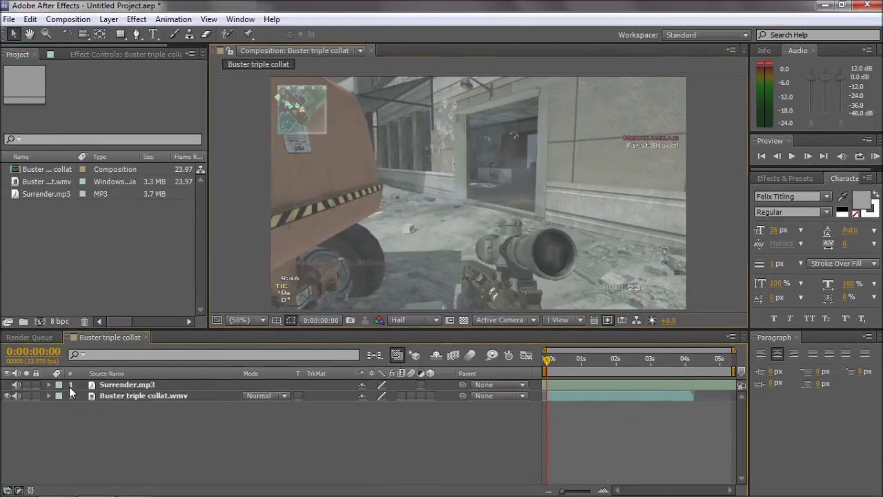
left_click(95, 387)
left_click(112, 397)
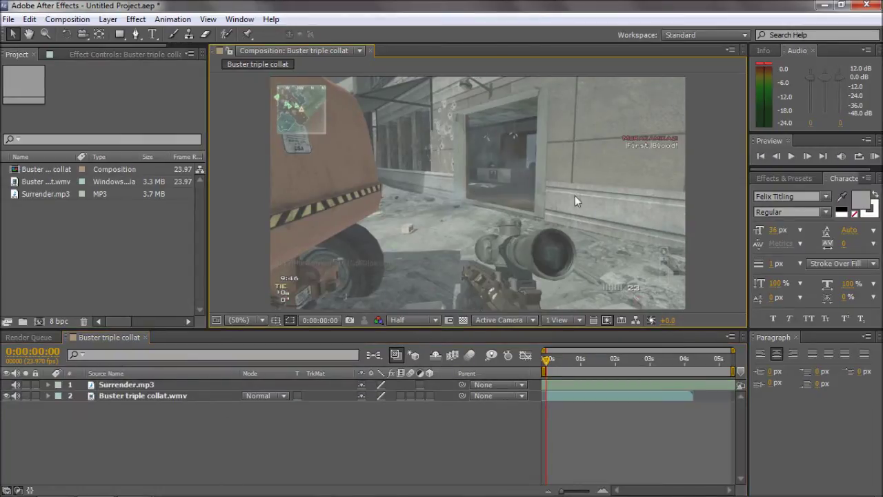
left_click(242, 76)
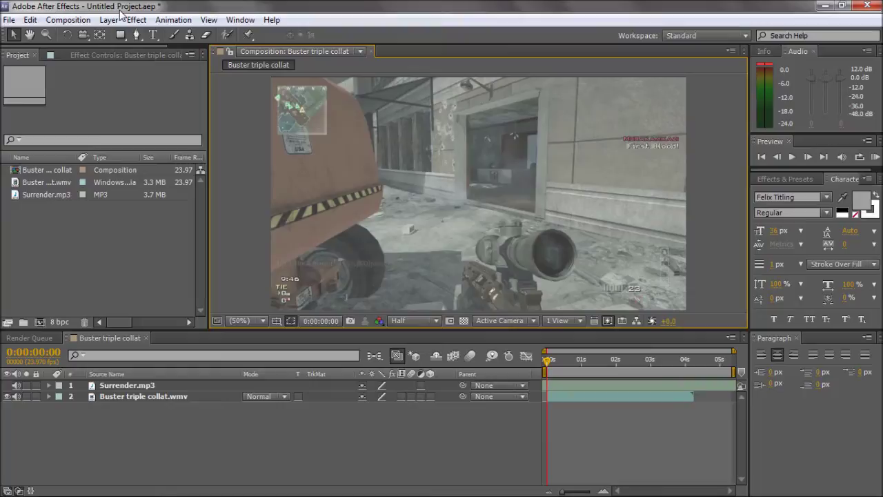
Create a comp-size 1280×720 pure red solid, Red Solid 1
left_click(109, 20)
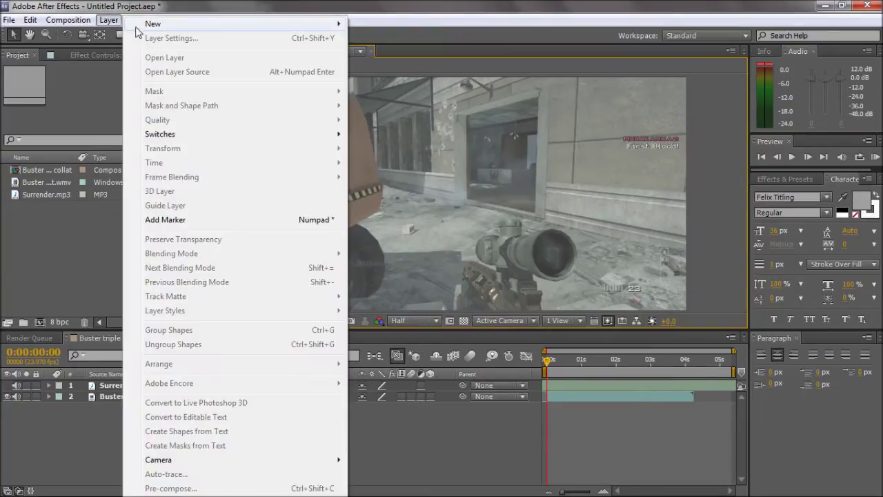
mouse_move(320, 25)
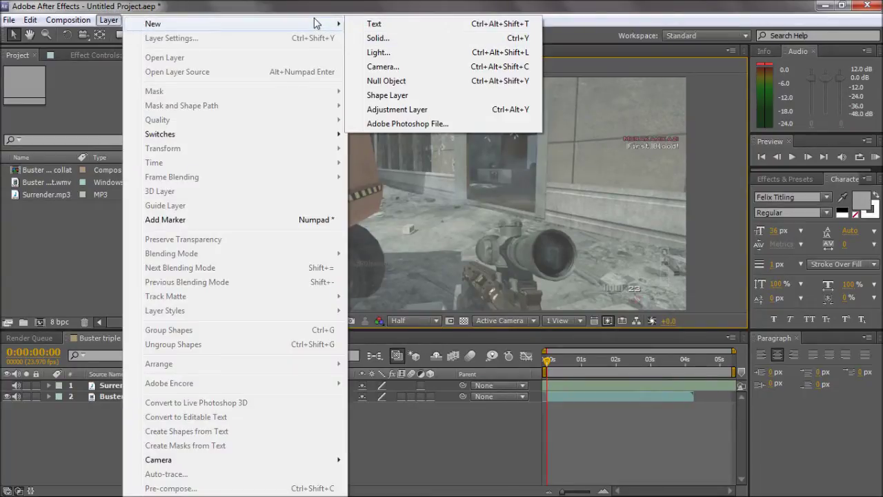
left_click(377, 38)
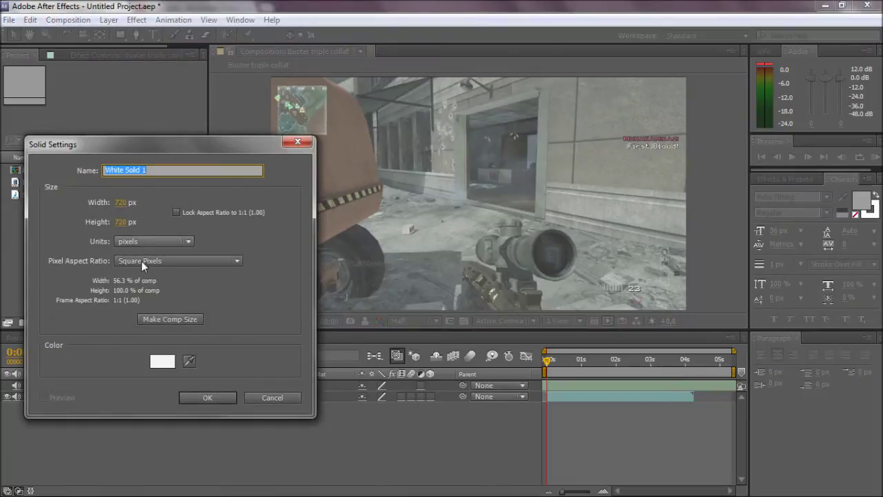
left_click(164, 317)
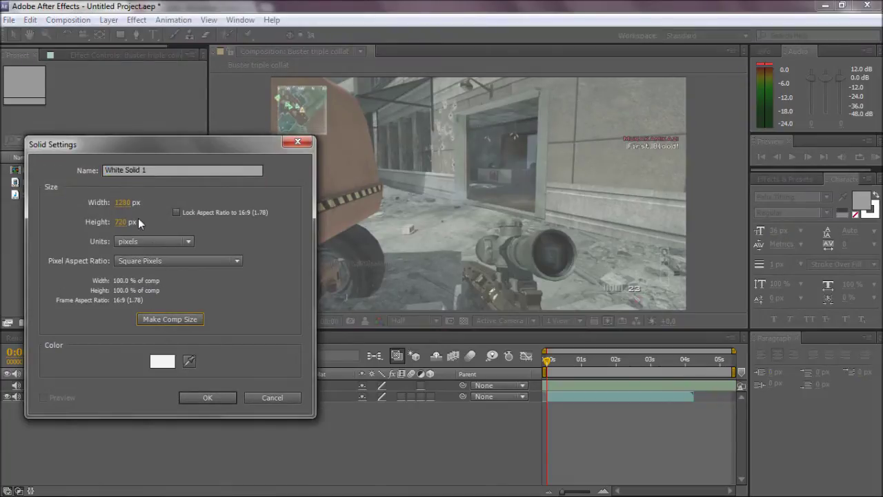
left_click(166, 360)
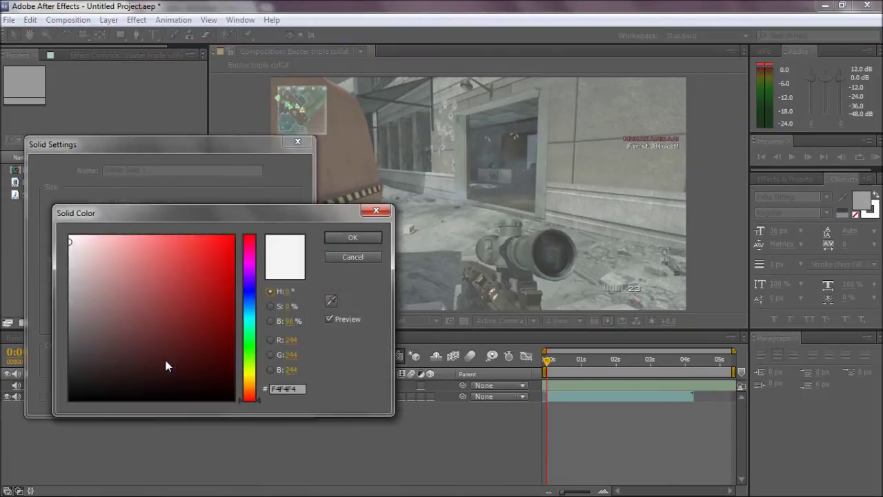
left_click_drag(201, 280, 235, 235)
left_click(353, 236)
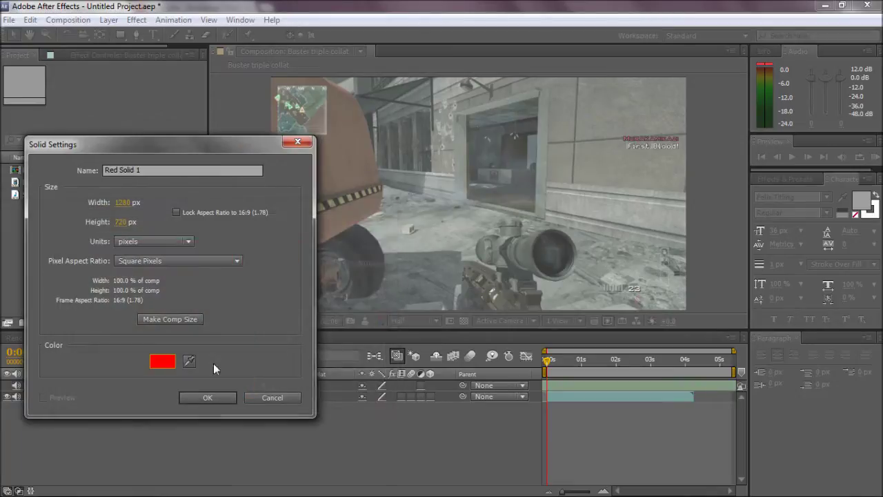
left_click(203, 396)
Move Red Solid 1 below Surrender.mp3, above the gameplay clip
key("F2")
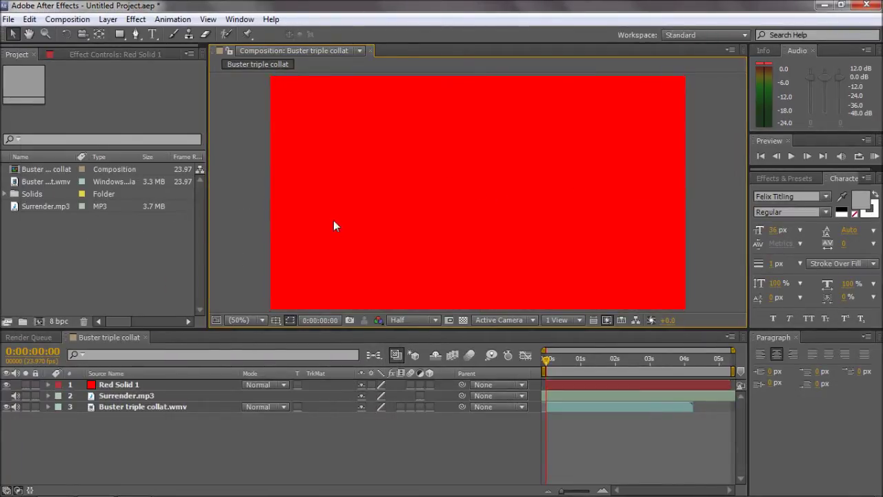
left_click(104, 386)
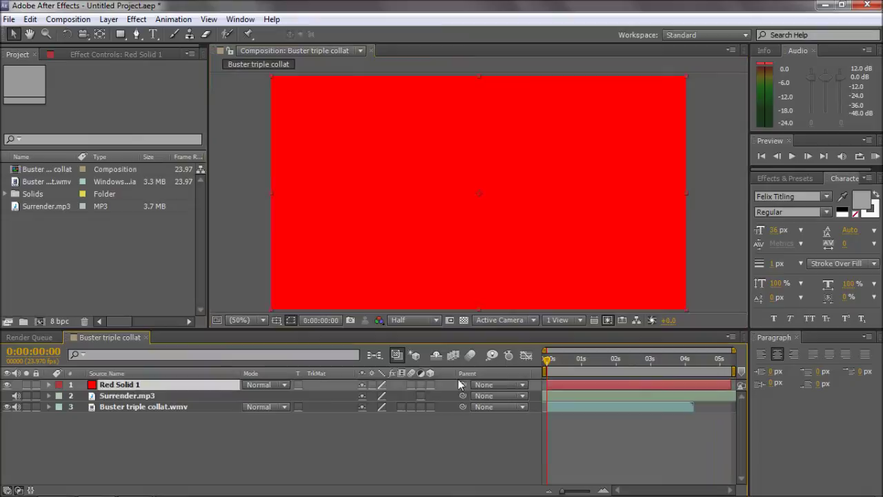
left_click_drag(103, 386, 117, 401)
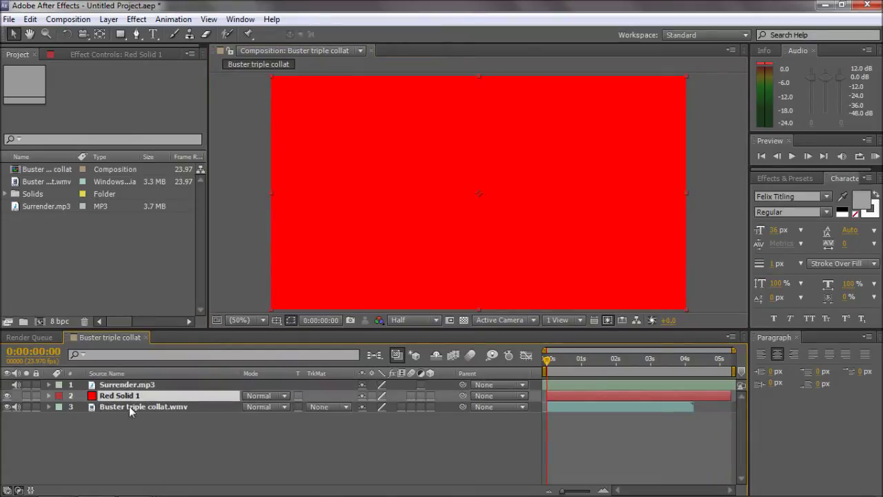
left_click(158, 406)
left_click(136, 396)
left_click(126, 384)
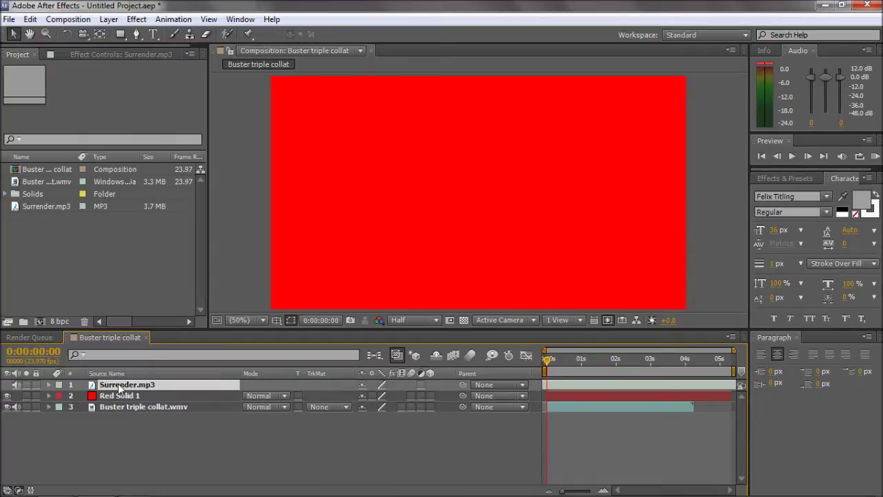
Convert the Surrender.mp3 audio to keyframes and set the work area to about 3 seconds
right_click(119, 388)
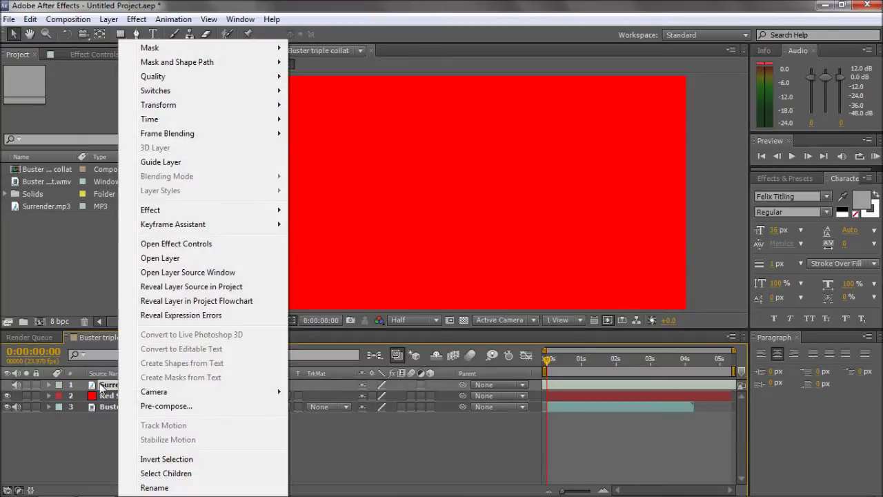
mouse_move(223, 228)
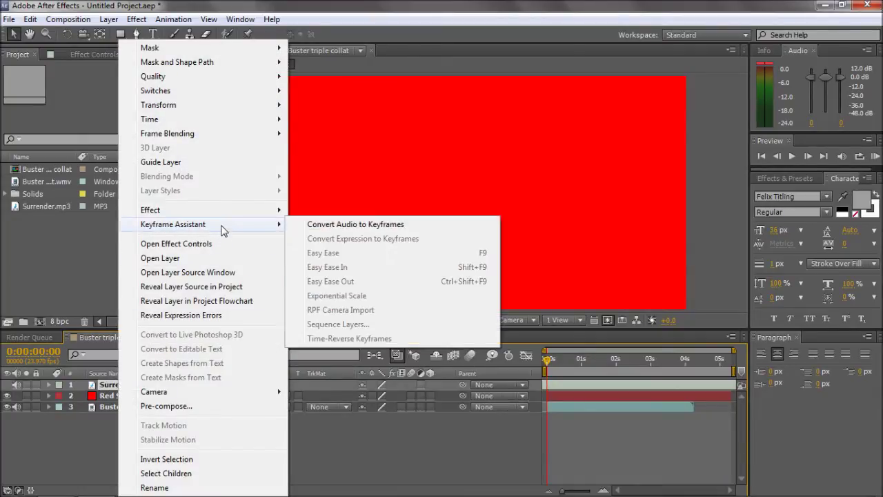
left_click(331, 226)
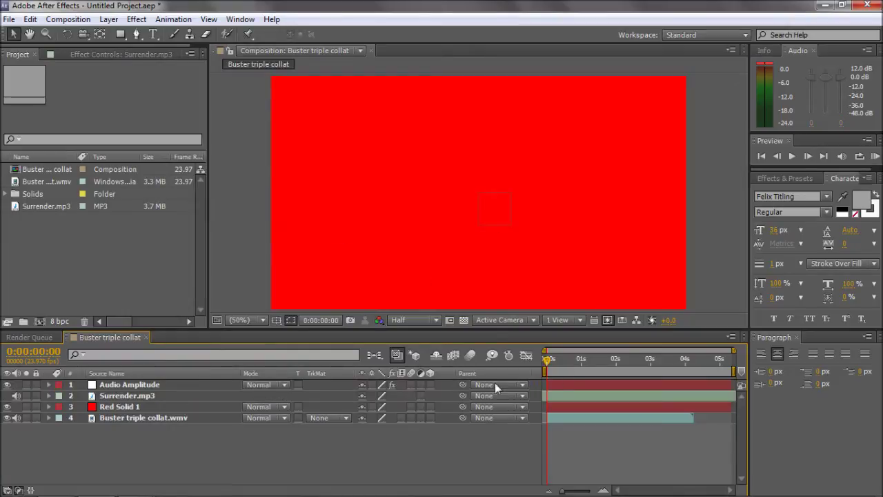
left_click_drag(729, 373, 590, 369)
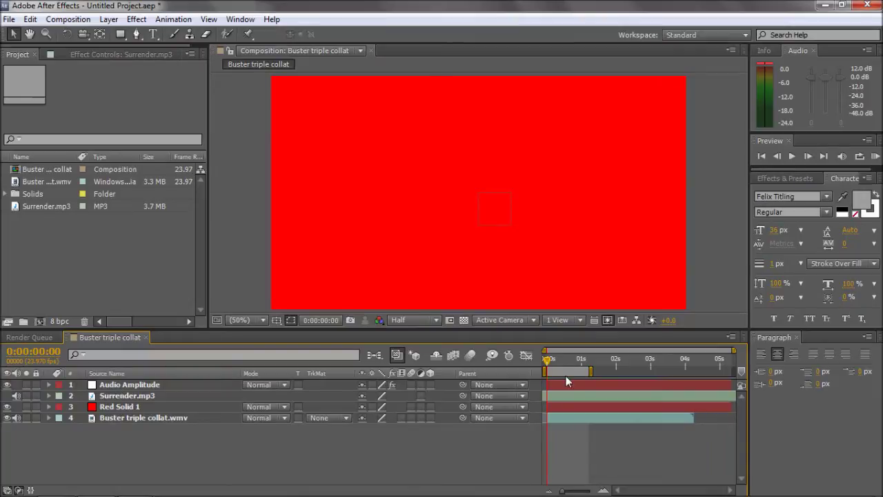
left_click_drag(590, 373, 649, 377)
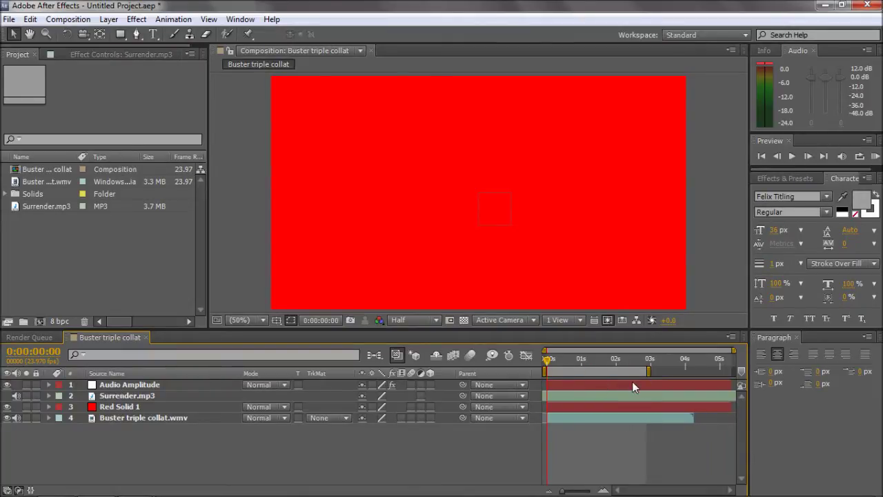
Convert the audio again, delete the duplicate Audio Amplitude layer, and move to frame 14
right_click(129, 395)
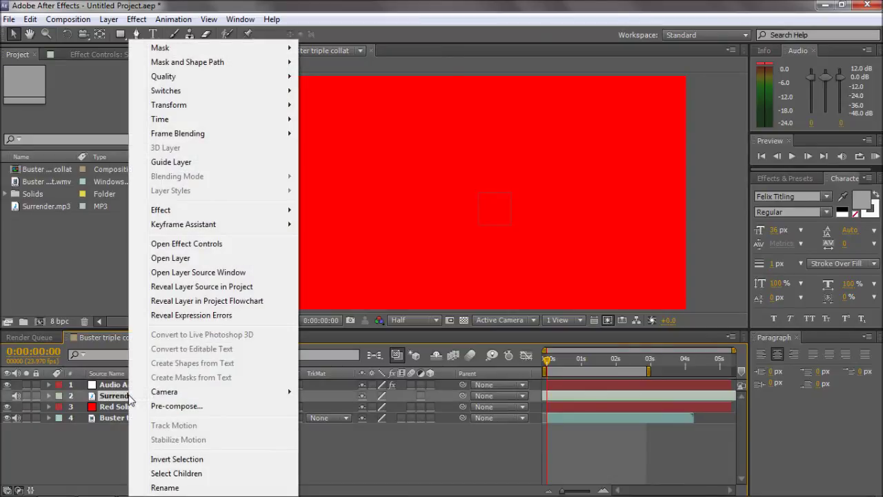
left_click(373, 223)
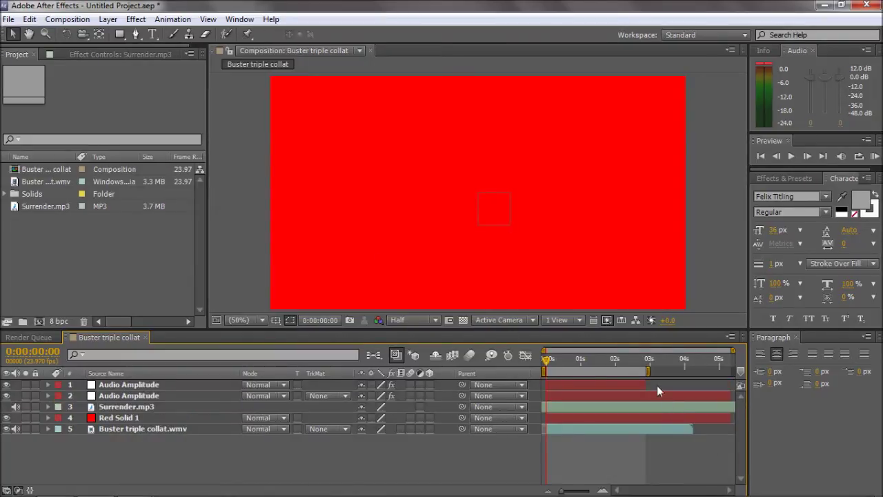
left_click(644, 385)
left_click(655, 395)
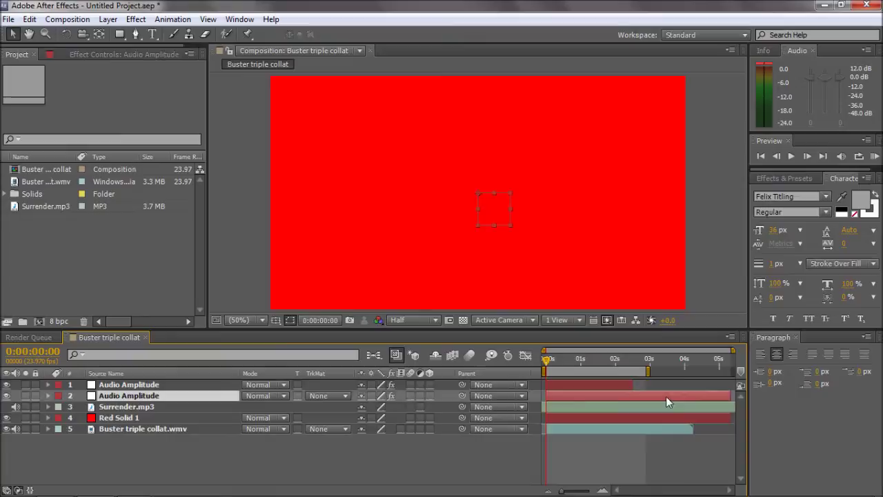
left_click(595, 383)
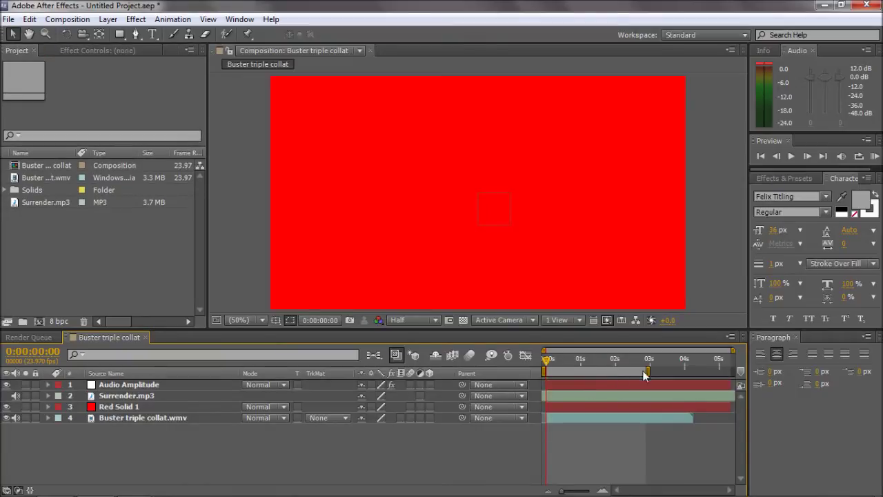
key("Delete")
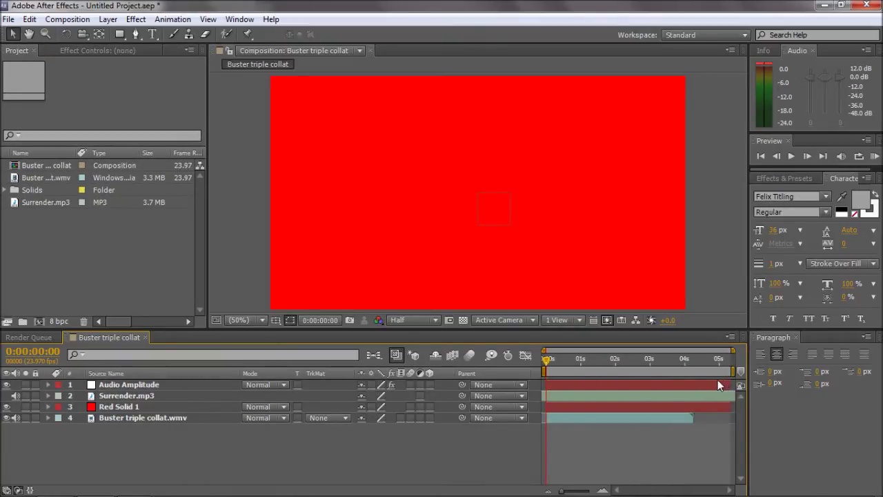
left_click(566, 358)
left_click(163, 386)
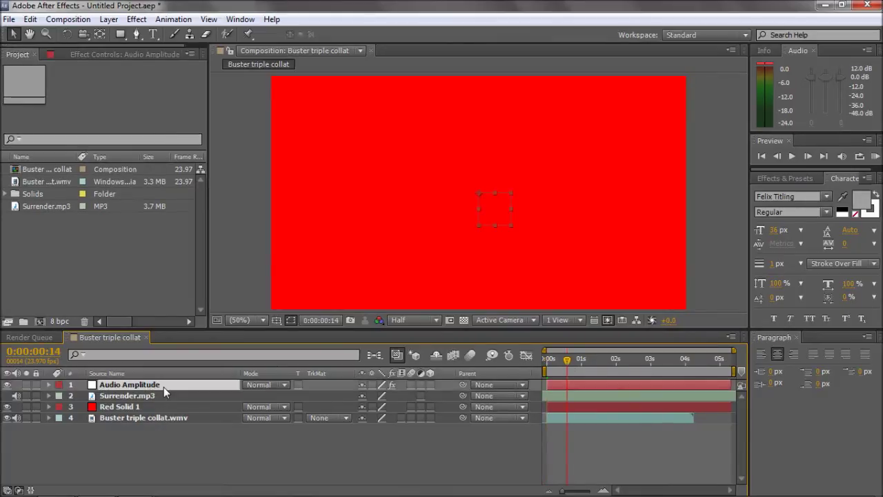
Delete the Left Channel and Right Channel effects from the Audio Amplitude layer
key("u")
left_click(127, 407)
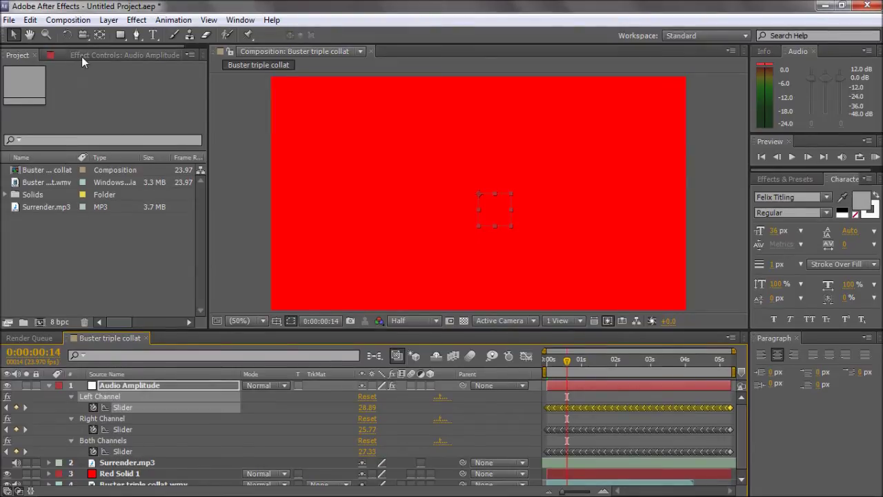
left_click(81, 56)
left_click(39, 82)
key("Delete")
left_click(39, 82)
key("Delete")
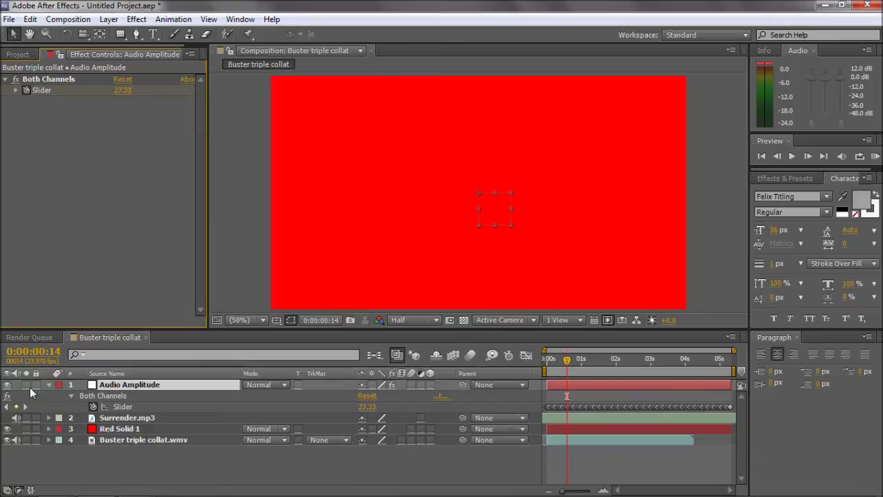
Hide the Audio Amplitude layer and show only its Both Channels Slider keyframes
left_click(7, 384)
left_click(49, 384)
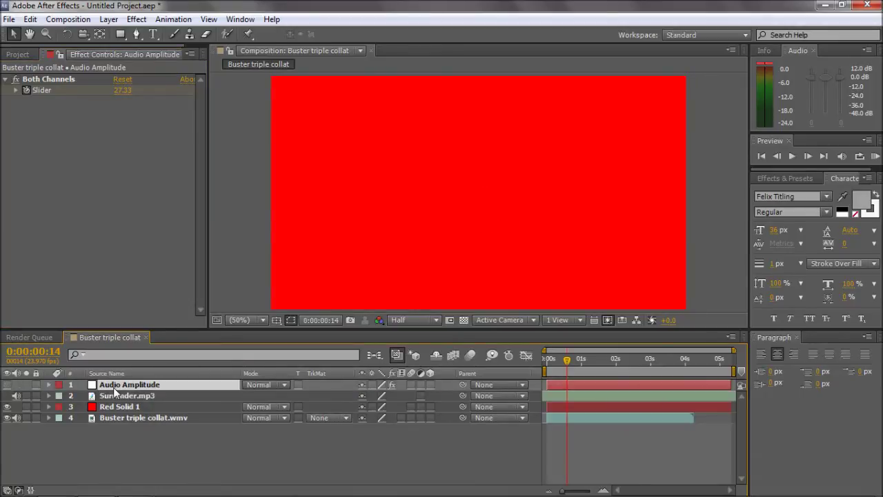
key("u")
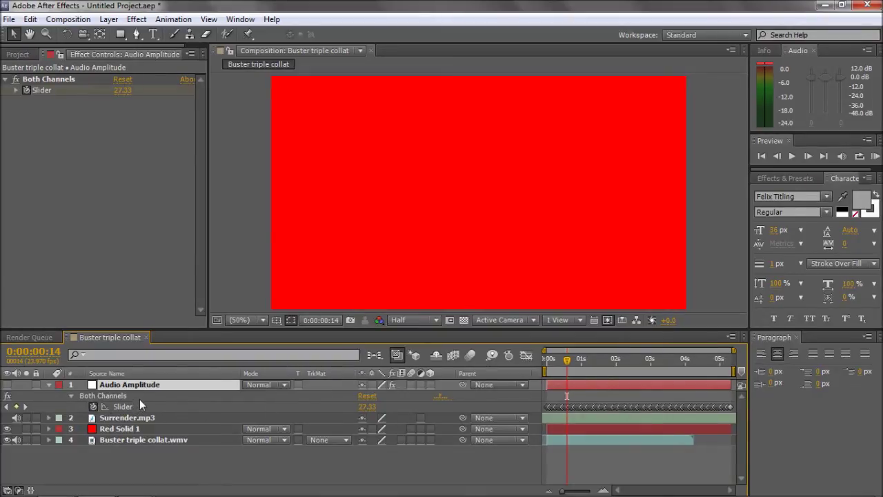
Add an Opacity expression to Red Solid 1 pick-whipped to the Both Channels Slider
left_click(124, 427)
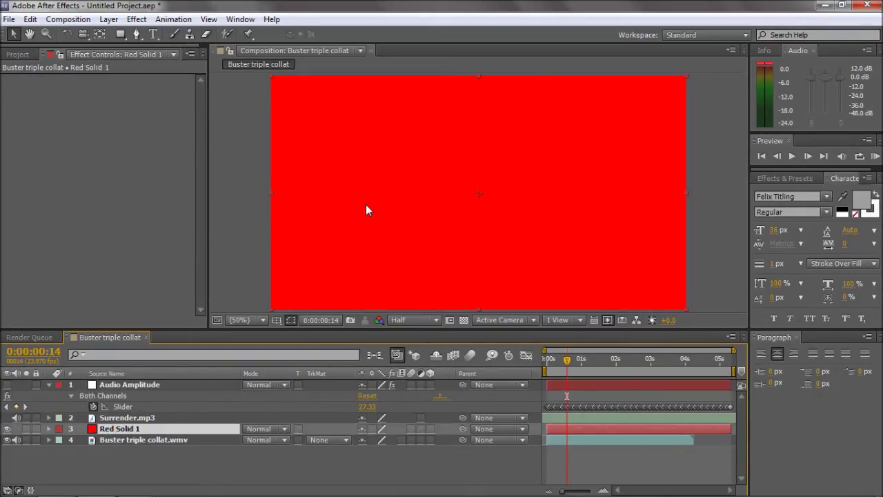
key("t")
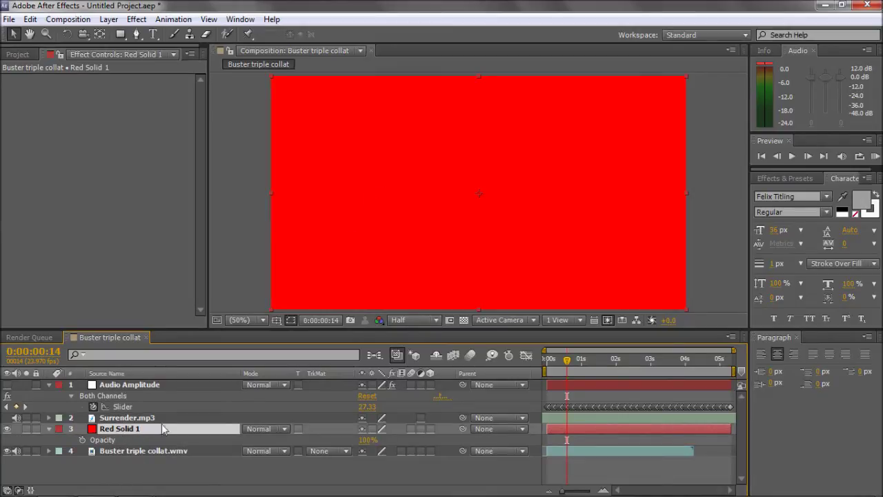
left_click(82, 439, "alt")
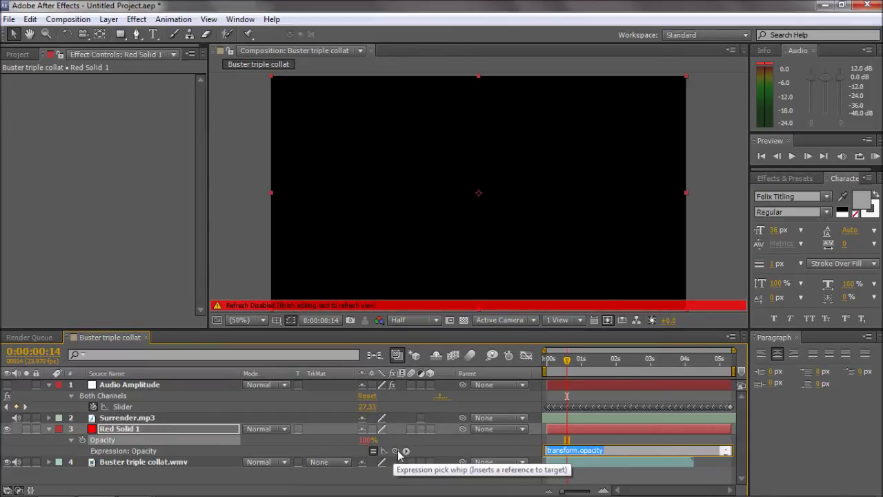
left_click_drag(395, 453, 129, 411)
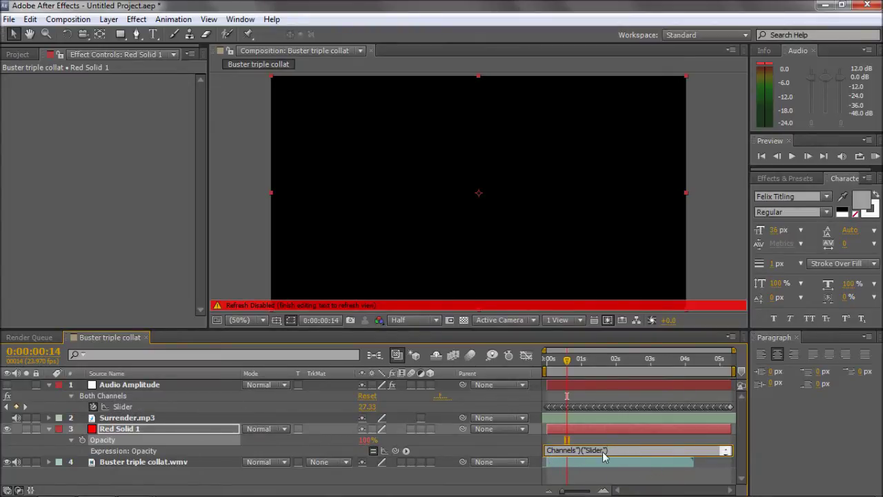
Commit the opacity expression, RAM-preview the pulsing red tint, and park at 0:00:01:07
left_click(716, 254)
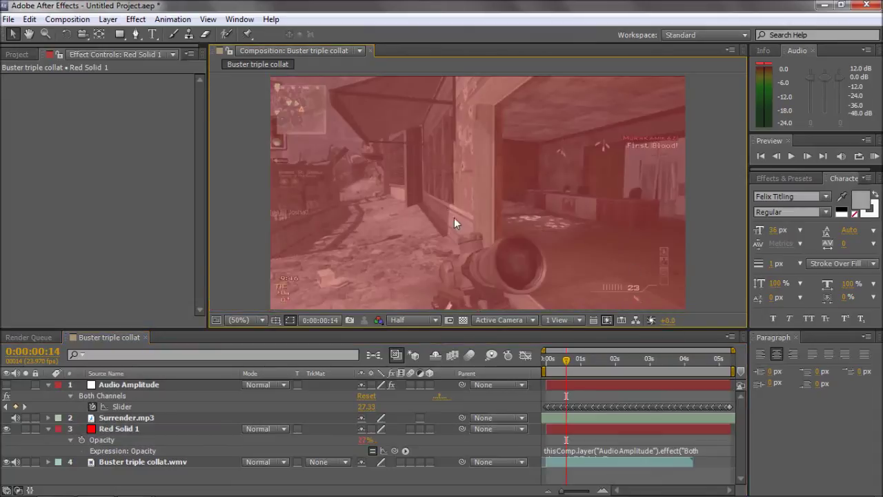
key("space")
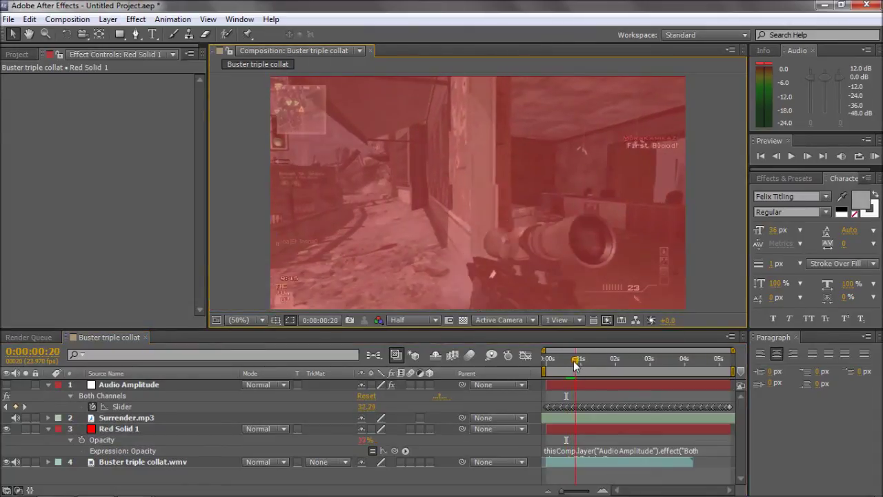
left_click(858, 156)
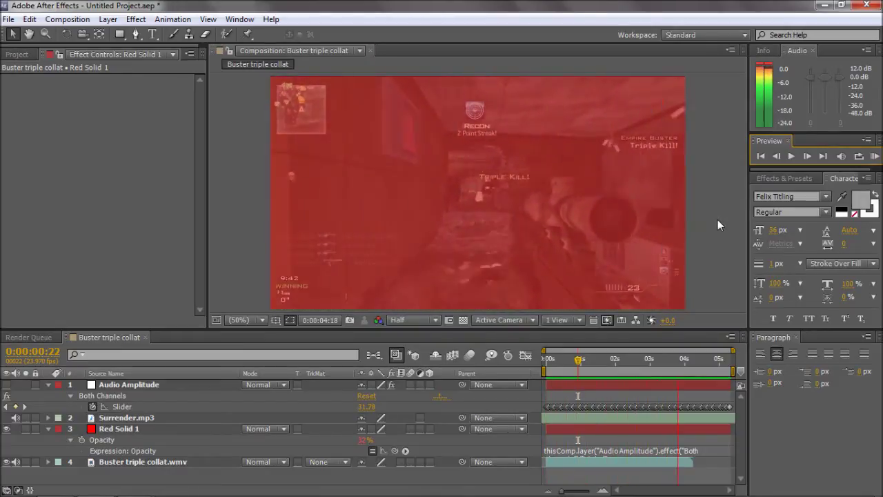
left_click(518, 393)
mouse_move(564, 366)
left_mouse_down()
mouse_move(545, 366)
mouse_move(576, 366)
left_mouse_up()
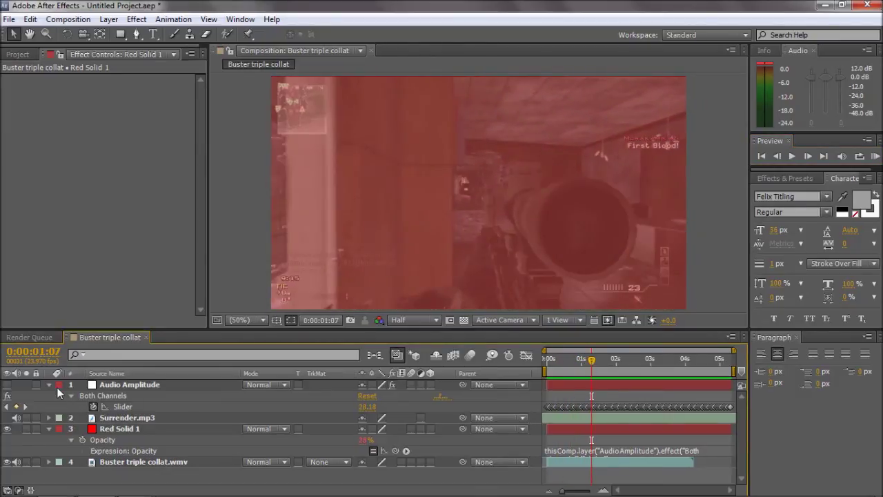
Collapse the Audio Amplitude and Red Solid 1 layers, then show and hide the Surrender.mp3 waveform
left_click(48, 385)
left_click(49, 406)
left_click(124, 395)
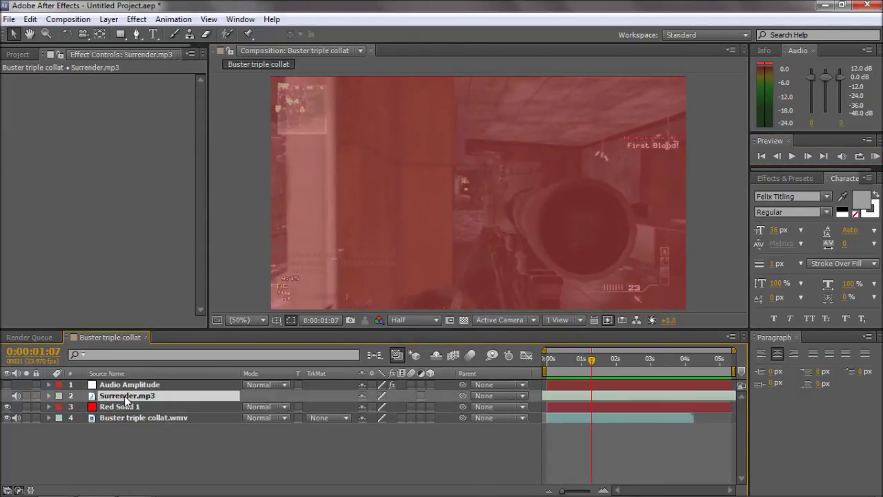
key("l")
key("l")
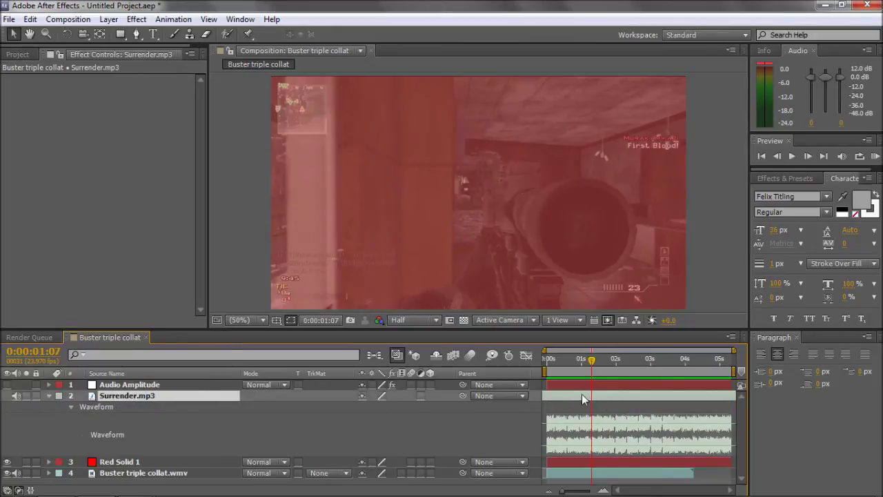
key("l")
key("l")
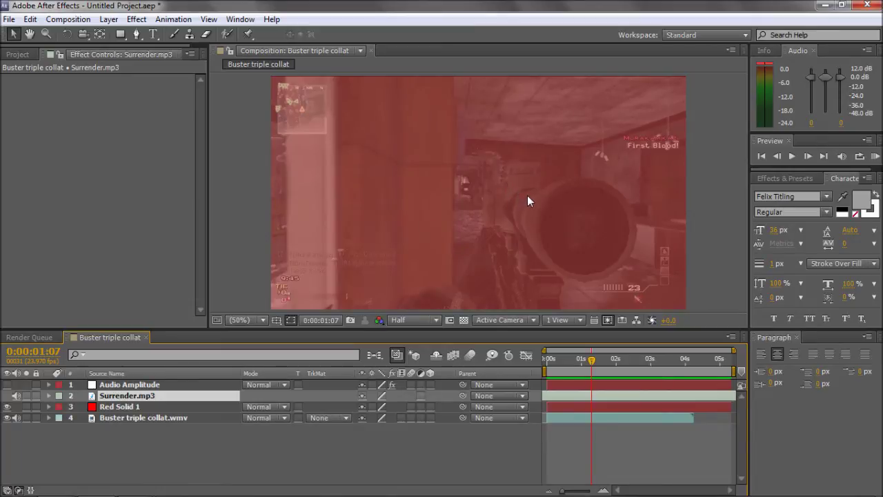
Append +20 to Red Solid 1's opacity expression and play it back
left_click(161, 403)
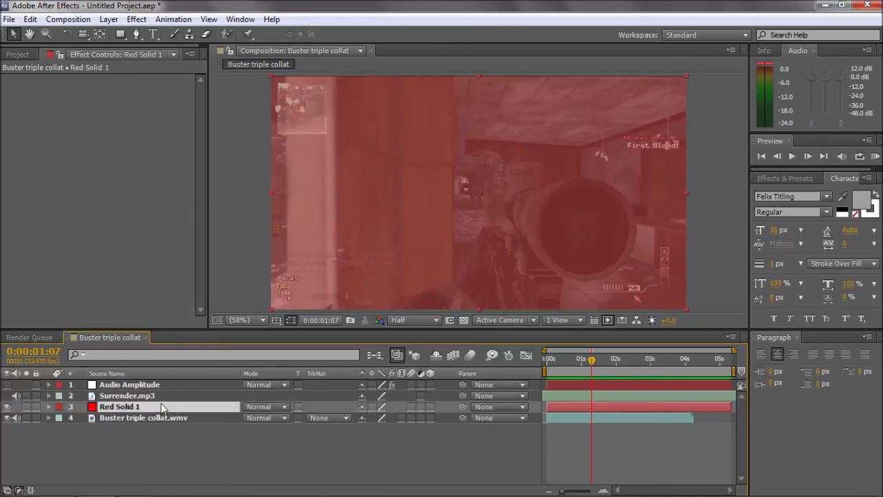
key("e")
key("e")
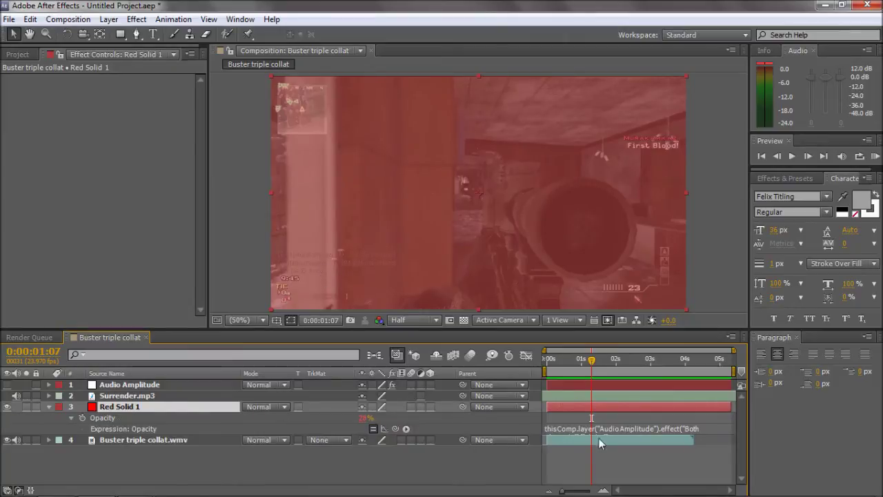
left_click(599, 431)
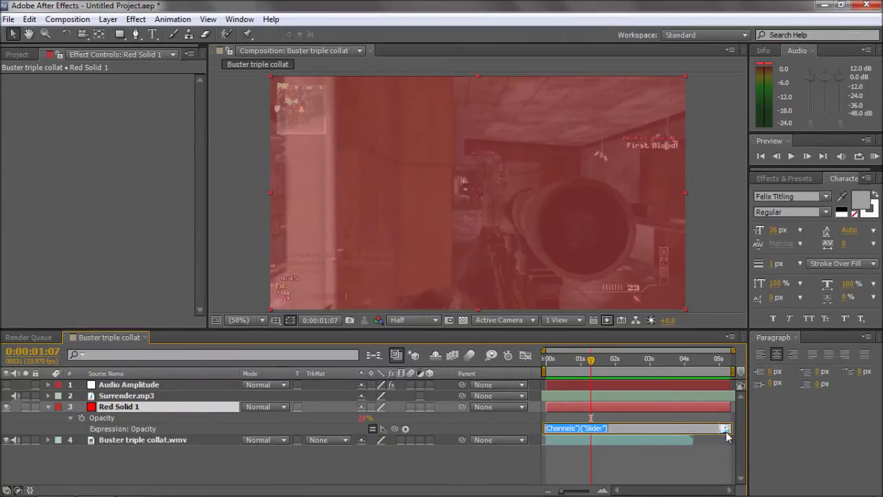
left_click(680, 431)
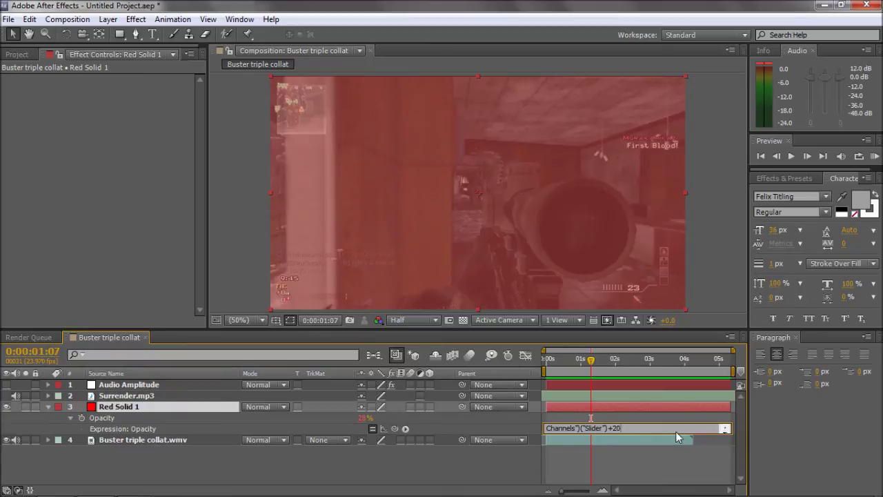
left_click(716, 228)
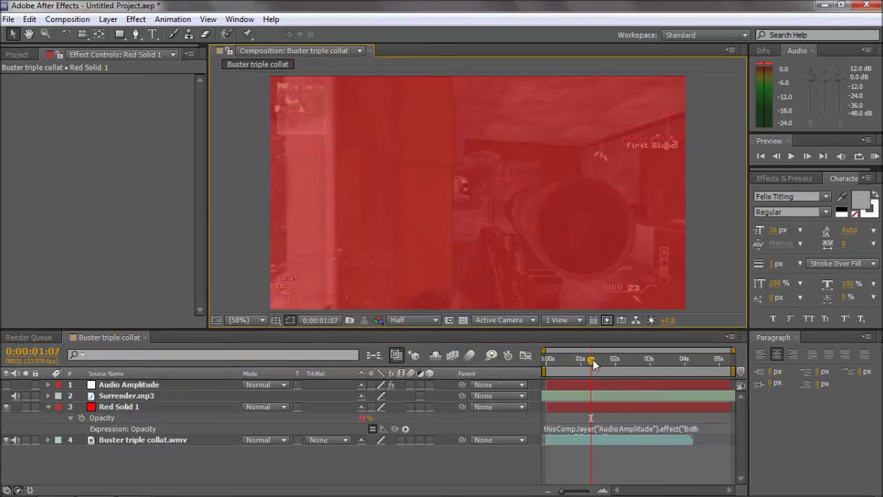
key("space")
Replace the +20 offset with -10 and preview the fainter tint
left_click(687, 429)
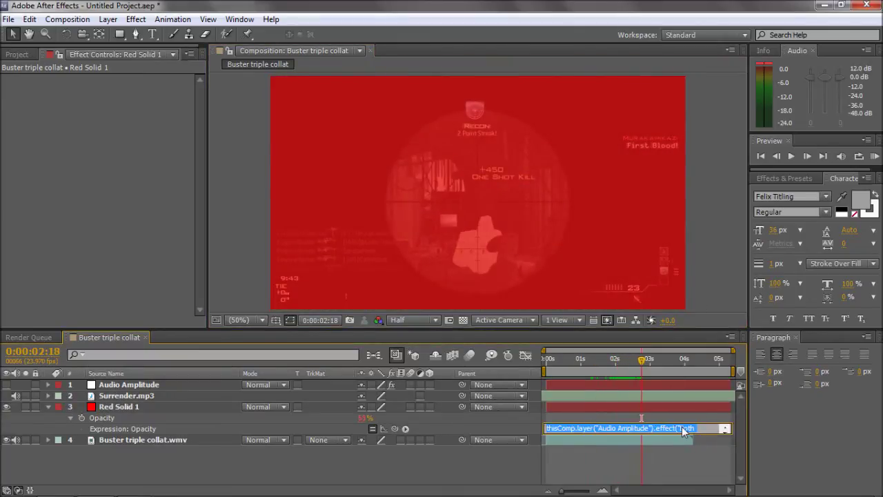
left_click(613, 429)
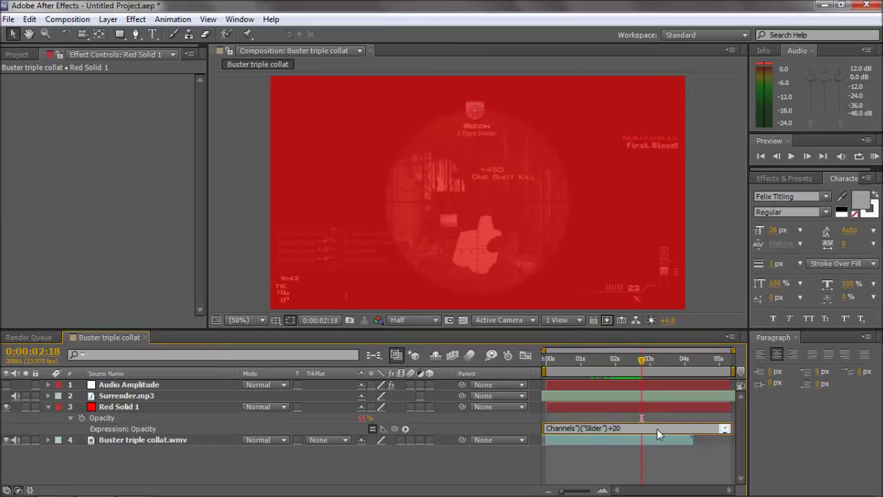
key("BackSpace")
key("BackSpace")
key("BackSpace")
type("-10")
left_click(710, 263)
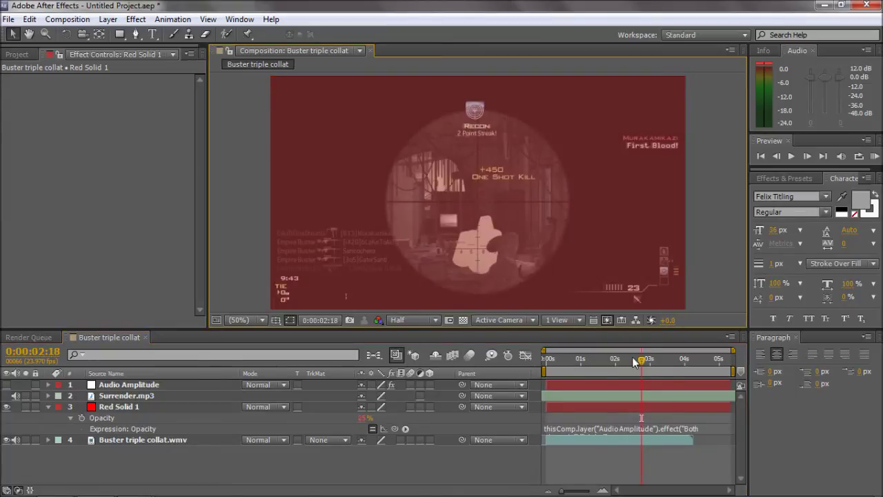
left_click_drag(634, 362, 615, 364)
left_click(873, 157)
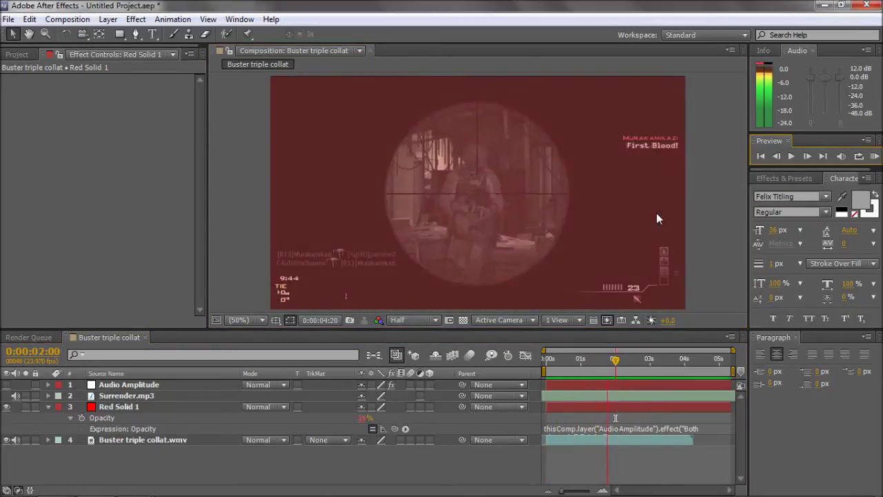
key("space")
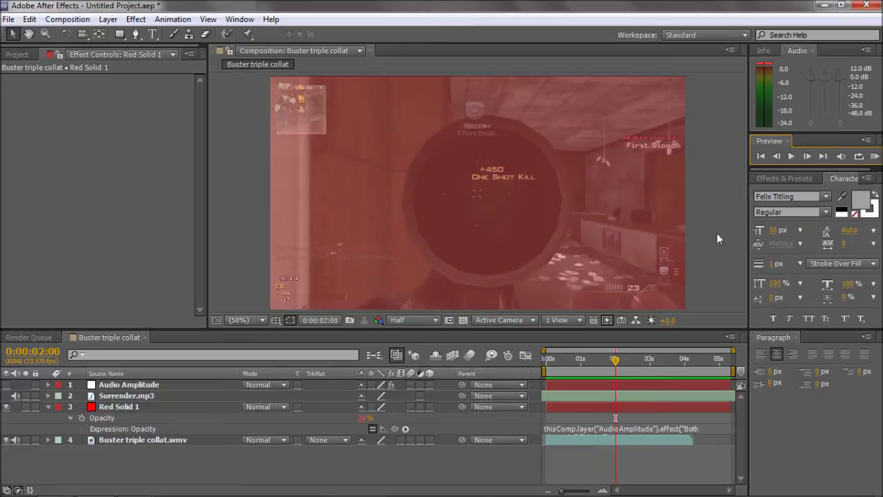
left_click(359, 181)
Change the solid's colour to pure white FFFFFF, making it White Solid 1
left_click(551, 396)
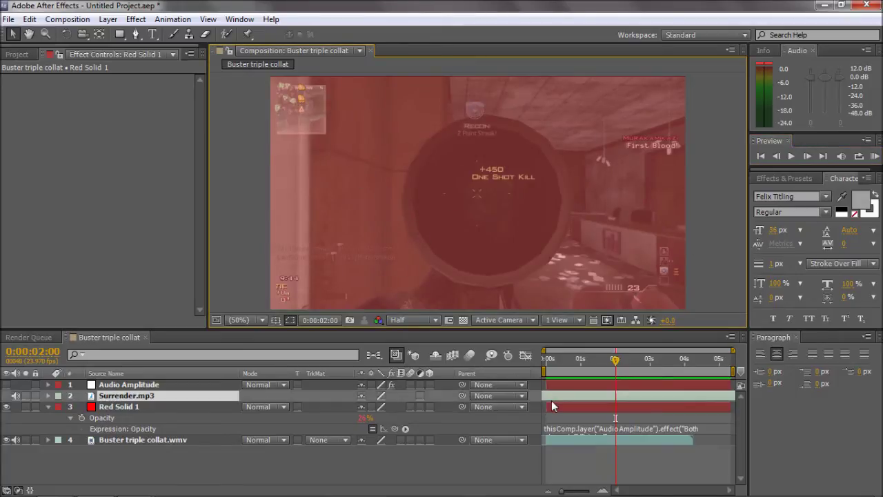
left_click(96, 407)
left_click(109, 20)
left_click(155, 37)
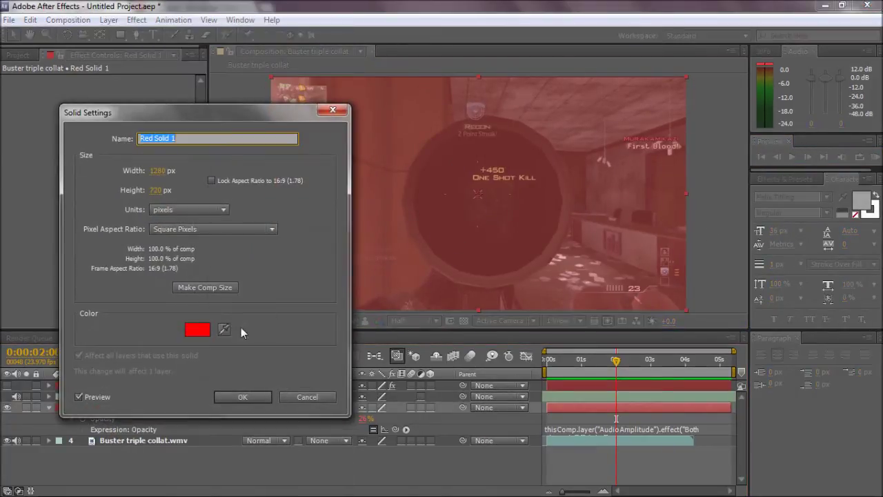
left_click(195, 329)
left_click_drag(193, 329, 3, 165)
left_click(359, 239)
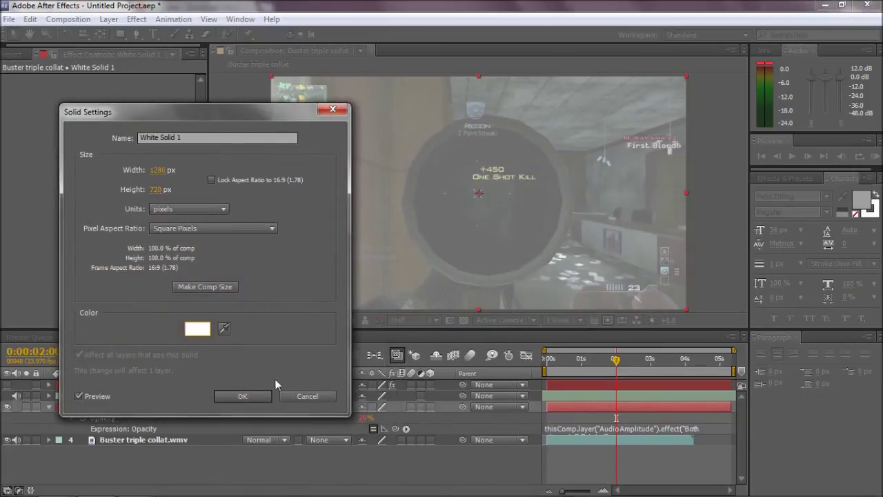
left_click(243, 396)
RAM-preview the white wash and show the Audio Amplitude slider values
left_click(873, 156)
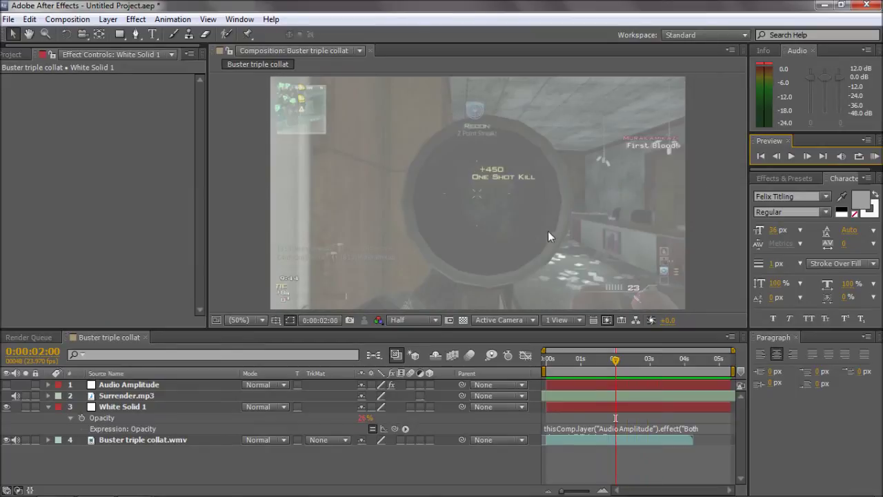
left_click(737, 180)
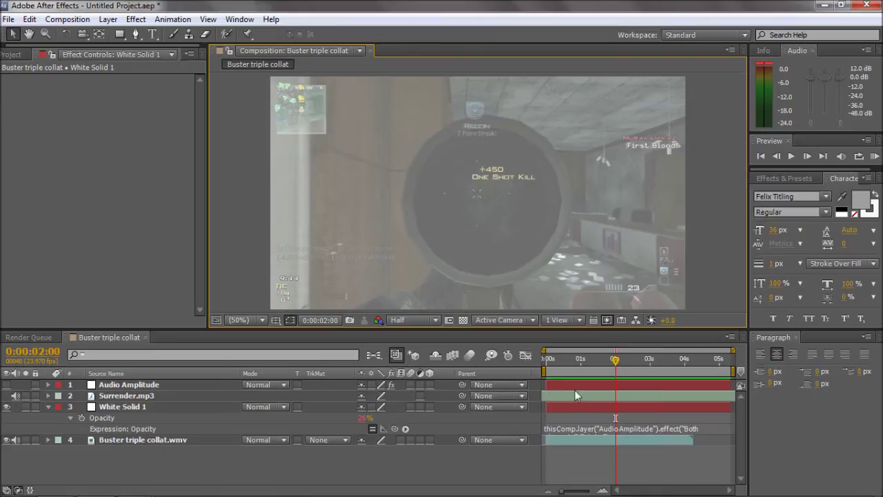
left_click(103, 385)
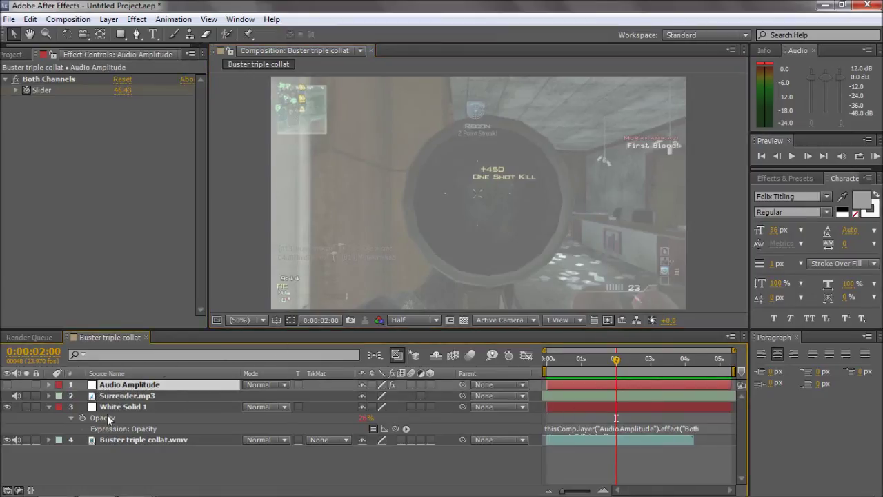
Delete White Solid 1 and add Glow to the gameplay clip, with white Color B and A & B Colors
left_click(124, 407)
key("Delete")
left_click(147, 407)
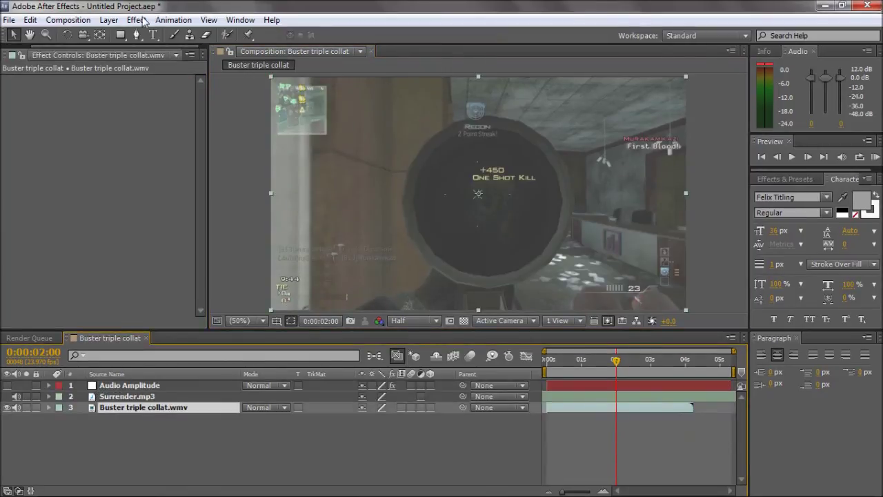
left_click(143, 21)
mouse_move(189, 355)
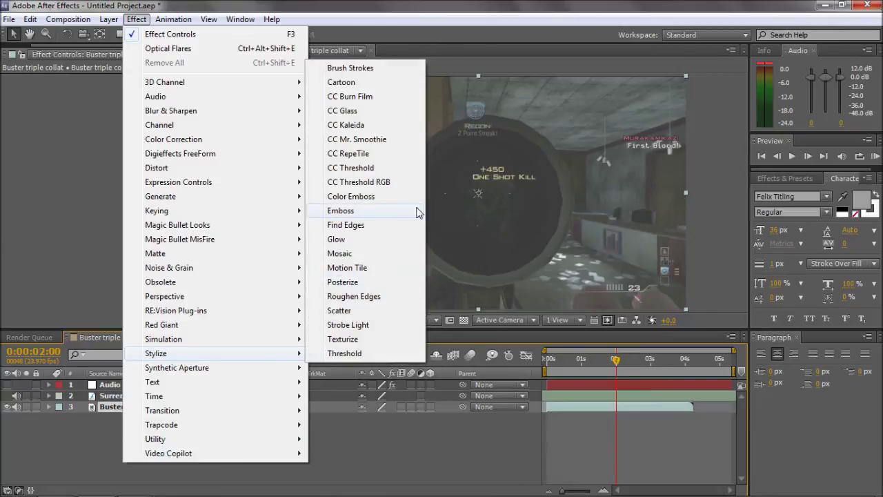
left_click(357, 240)
left_click(137, 248)
left_click(120, 237)
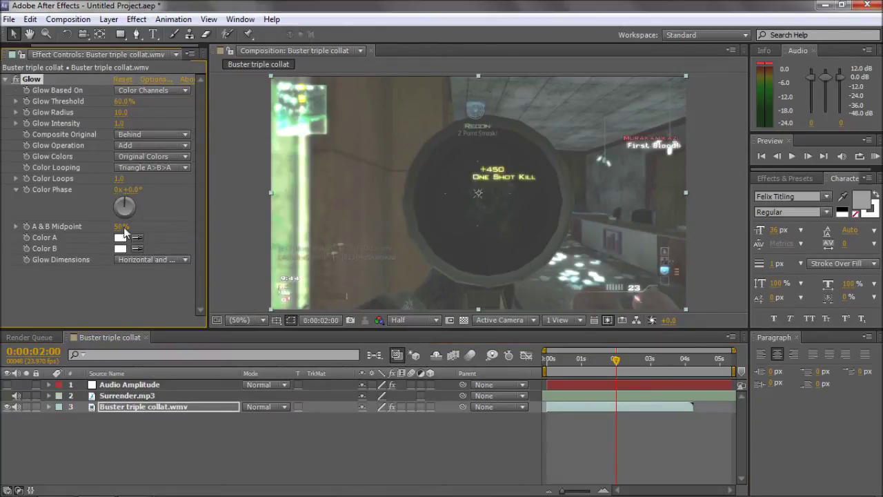
left_click(138, 158)
left_click(158, 185)
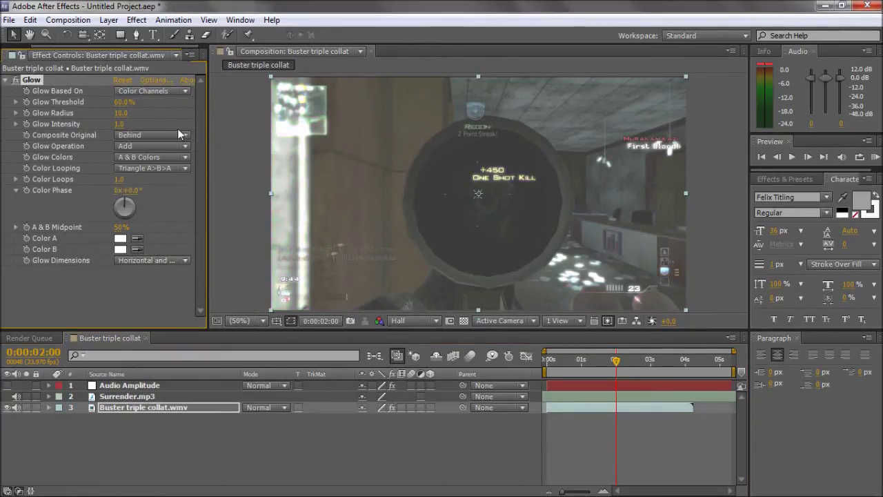
Link Glow Threshold by expression to the Audio Amplitude slider and preview
left_click(120, 385)
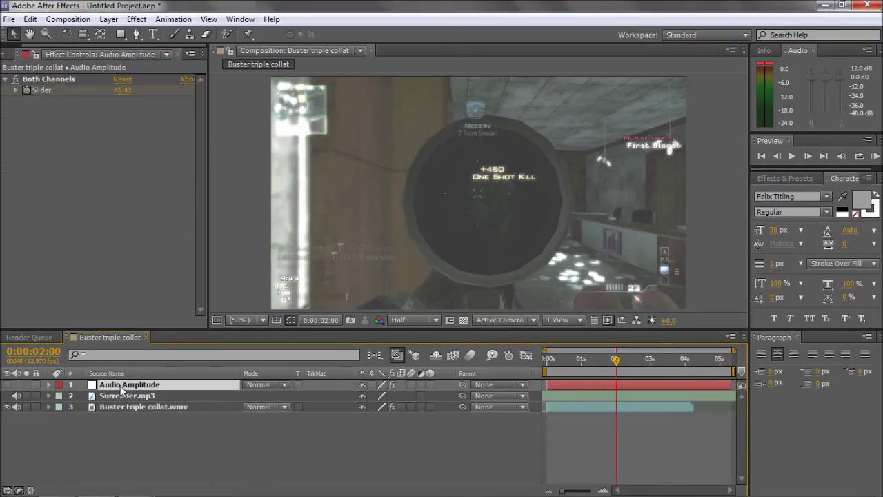
key("u")
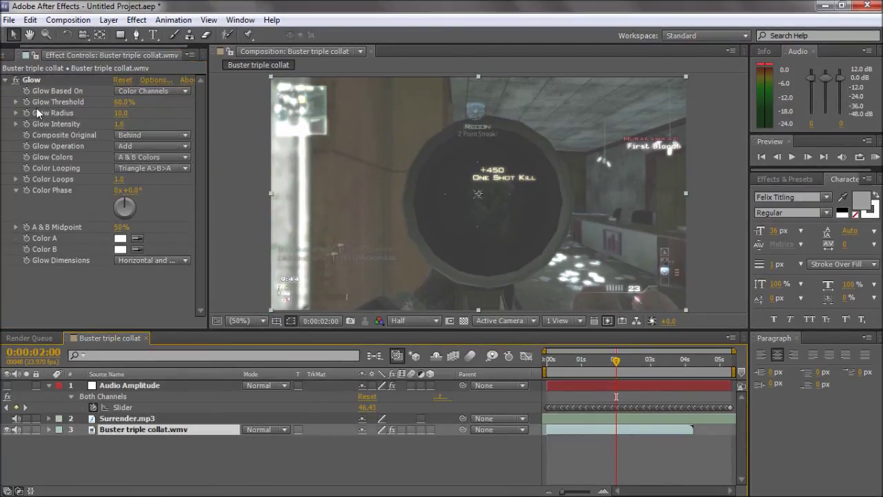
left_click(26, 102, "alt")
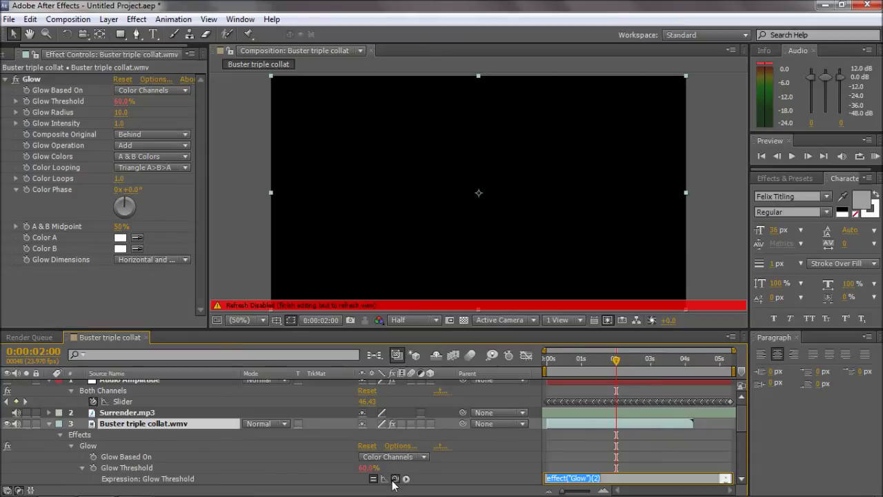
left_click_drag(394, 479, 169, 400)
left_click(676, 268)
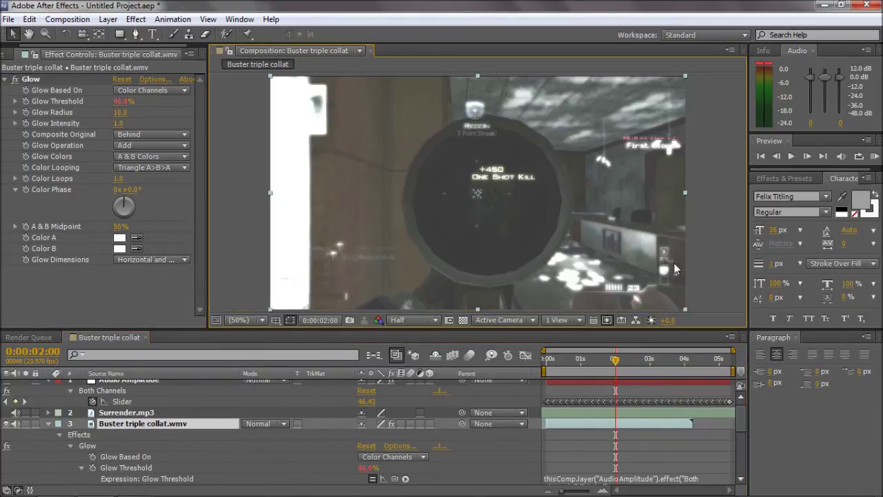
left_click(873, 156)
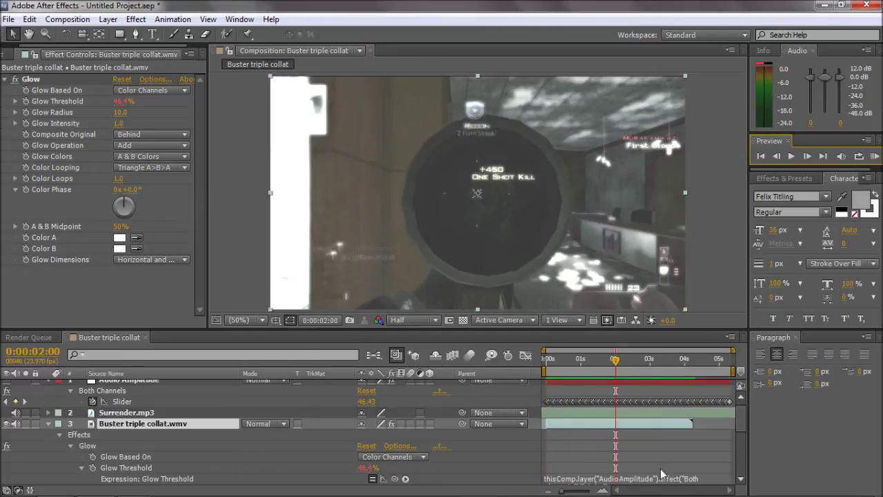
Append +25 to the Glow Threshold expression and preview the music-driven glow
left_click(715, 478)
left_click_drag(740, 484, 730, 485)
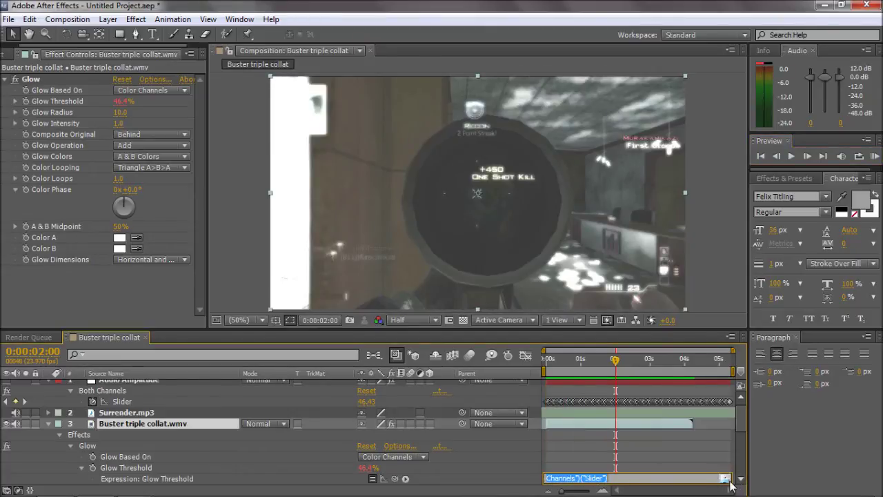
left_click(663, 479)
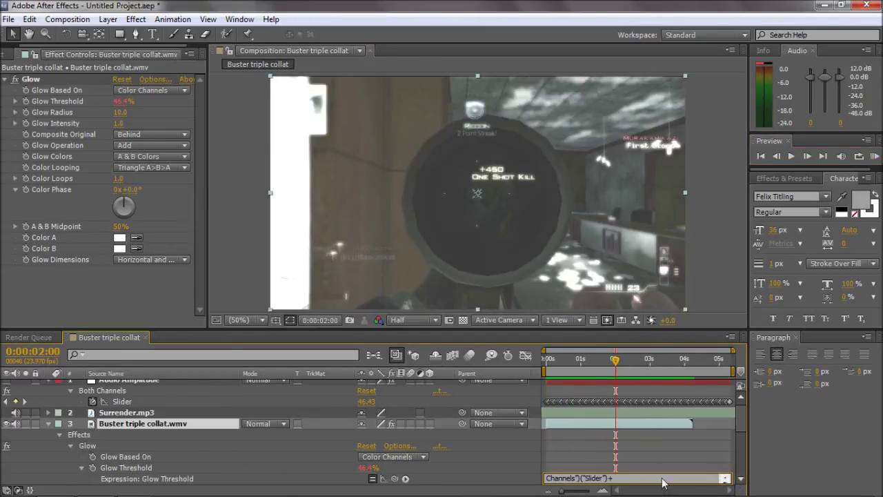
type("+25")
left_click(722, 283)
left_click_drag(597, 363, 627, 364)
left_click(878, 157)
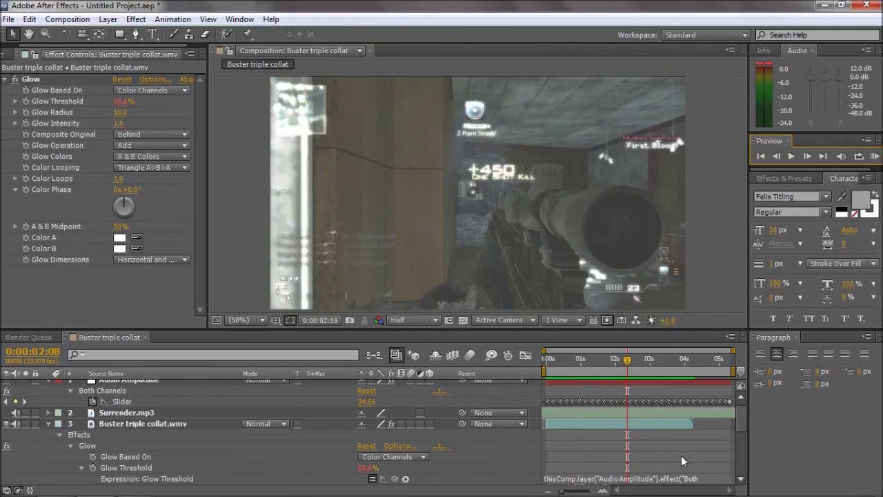
scroll(681, 456, "down", 3)
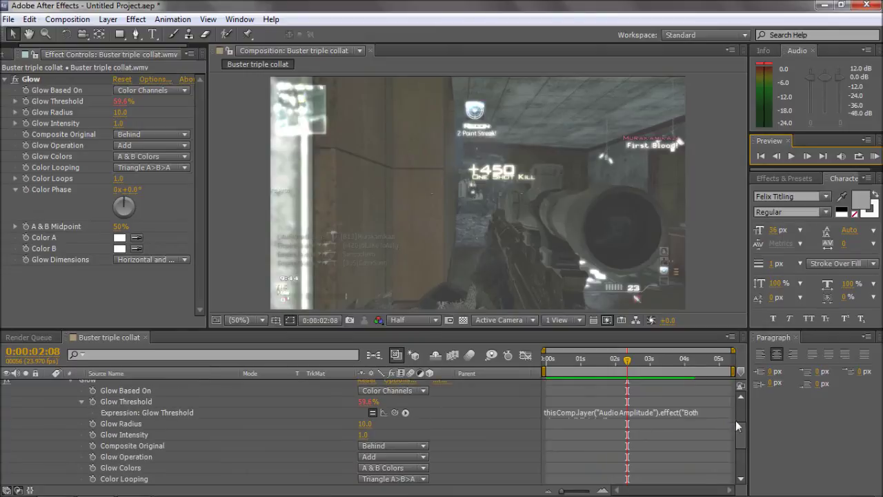
left_click(642, 413)
left_click(715, 288)
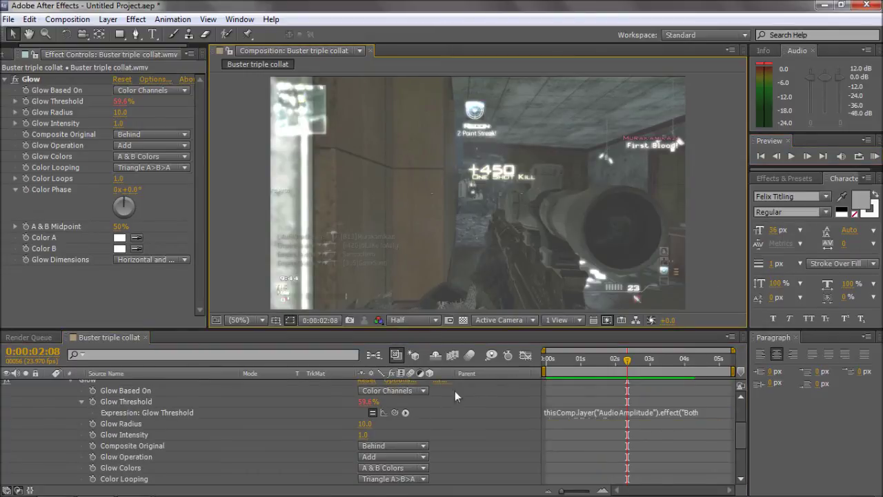
scroll(305, 427, "up", 3)
left_click(50, 423)
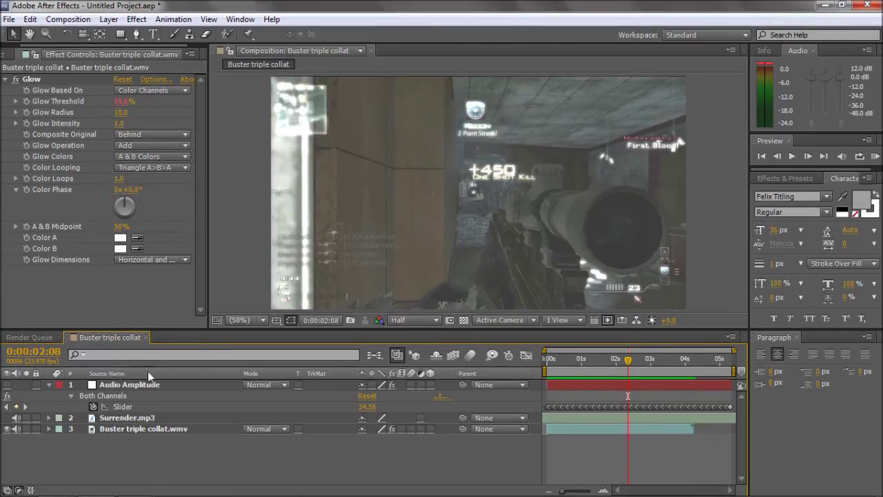
left_click(162, 429)
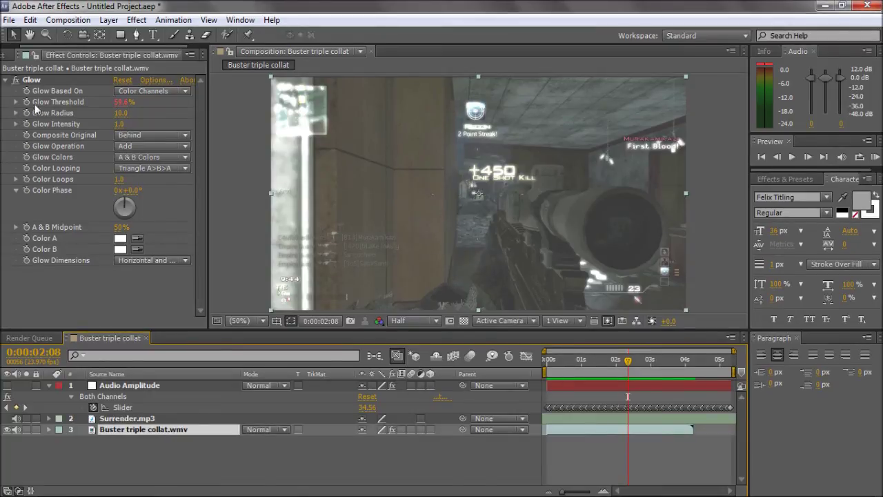
key("e")
key("e")
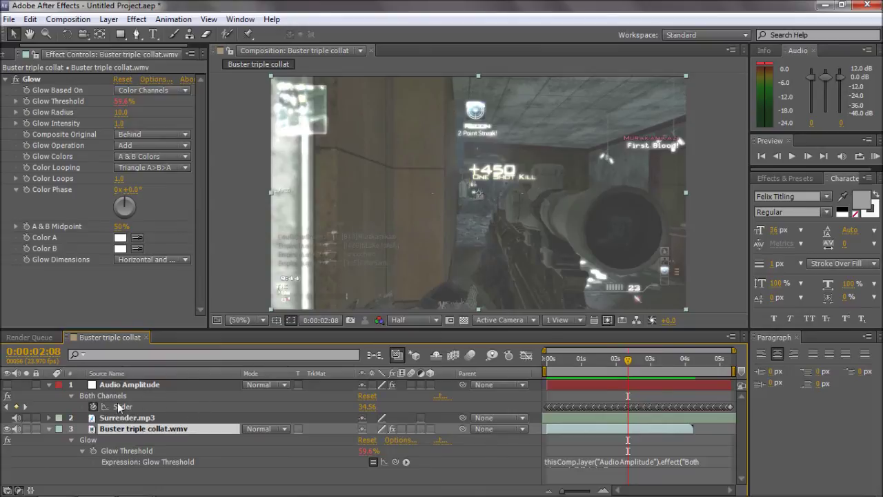
left_click_drag(411, 482, 153, 411)
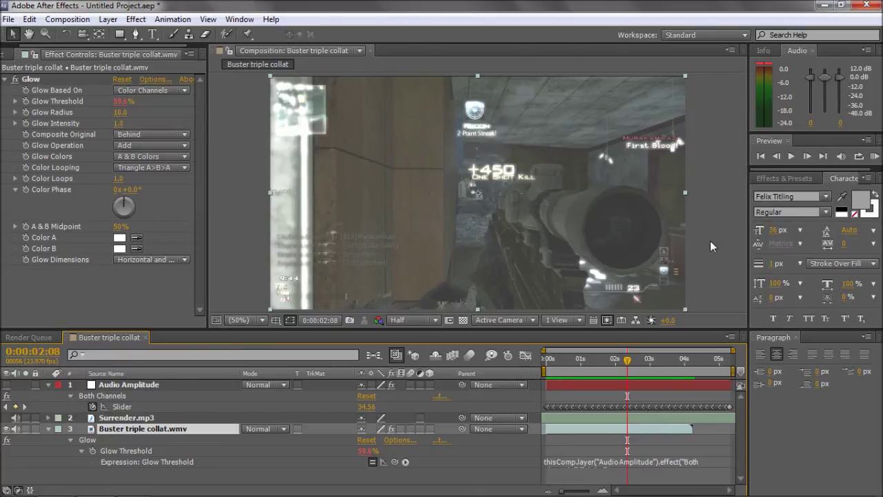
left_click_drag(606, 362, 590, 371)
left_click(49, 384)
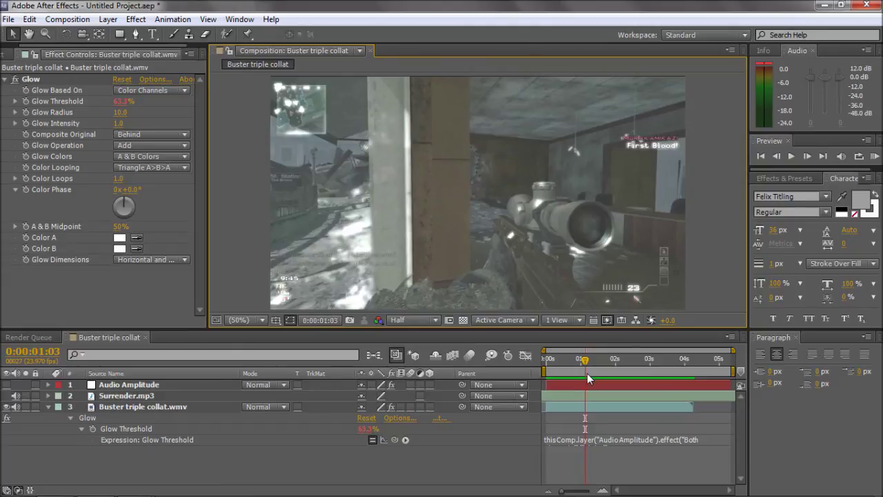